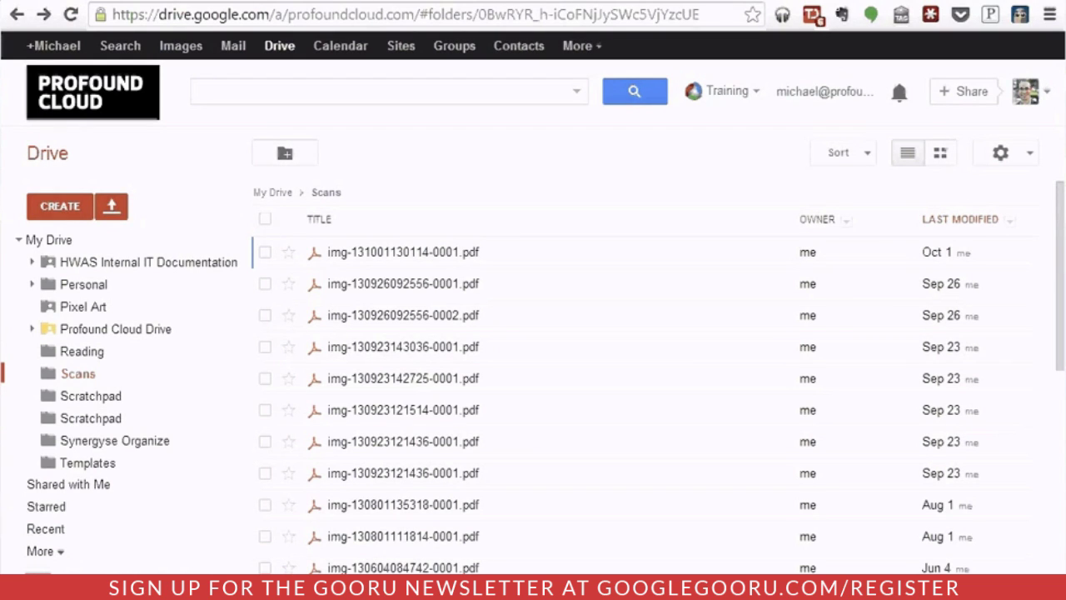
Step: Go to drive.google.com/keep in Chrome to load Google Keep
click(193, 12)
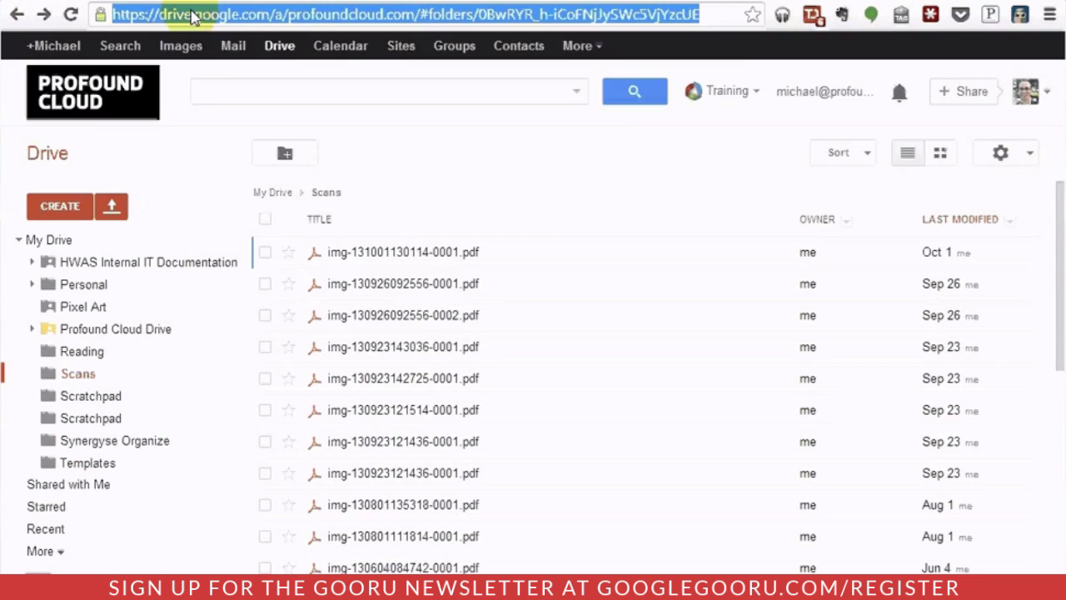
text(drive.googl)
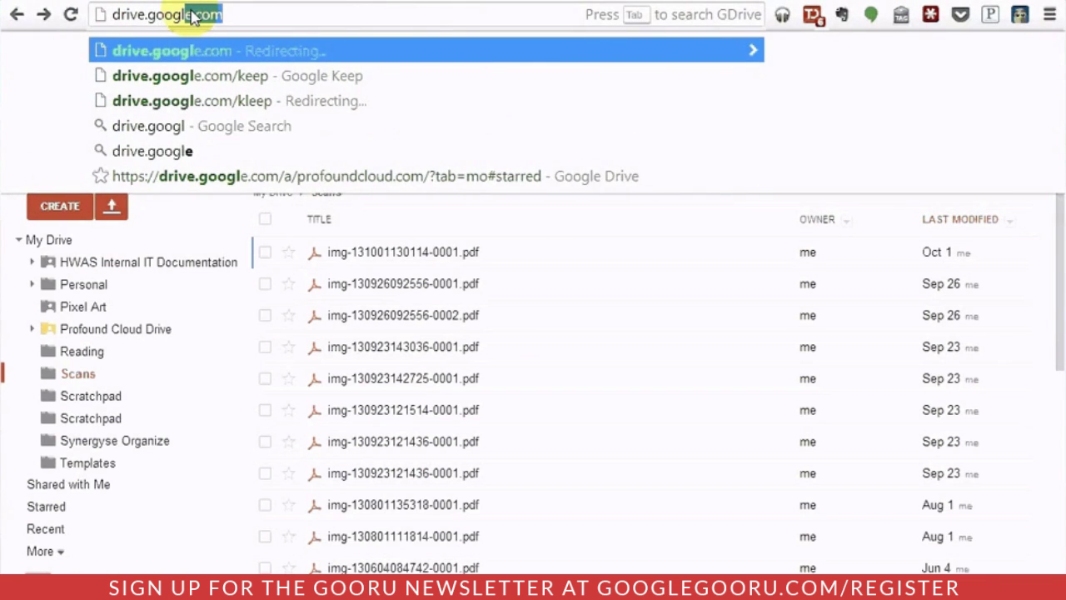
text(e.com/keep)
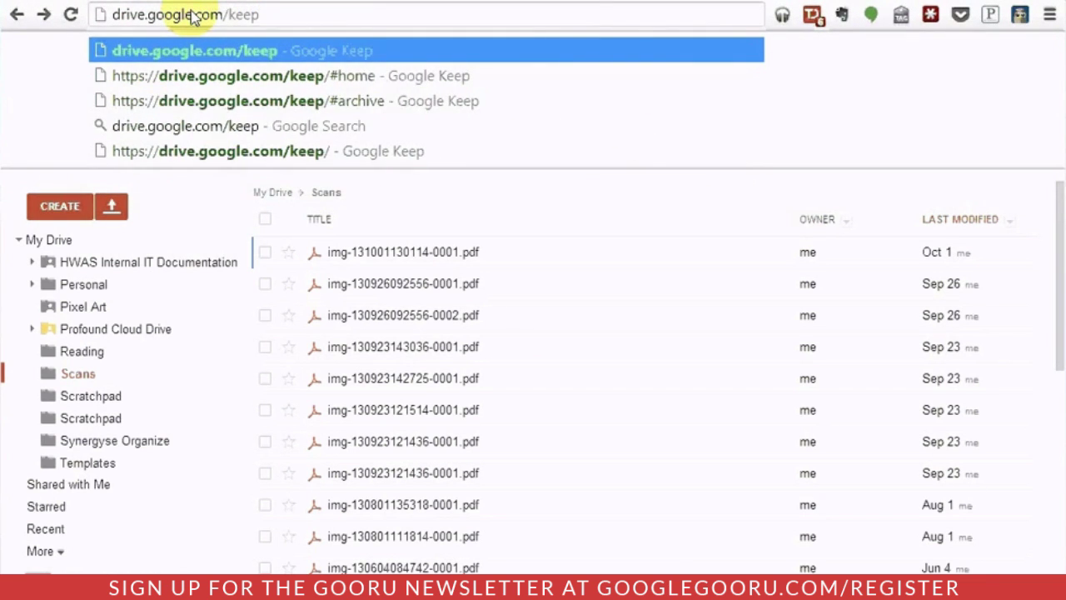
key(Return)
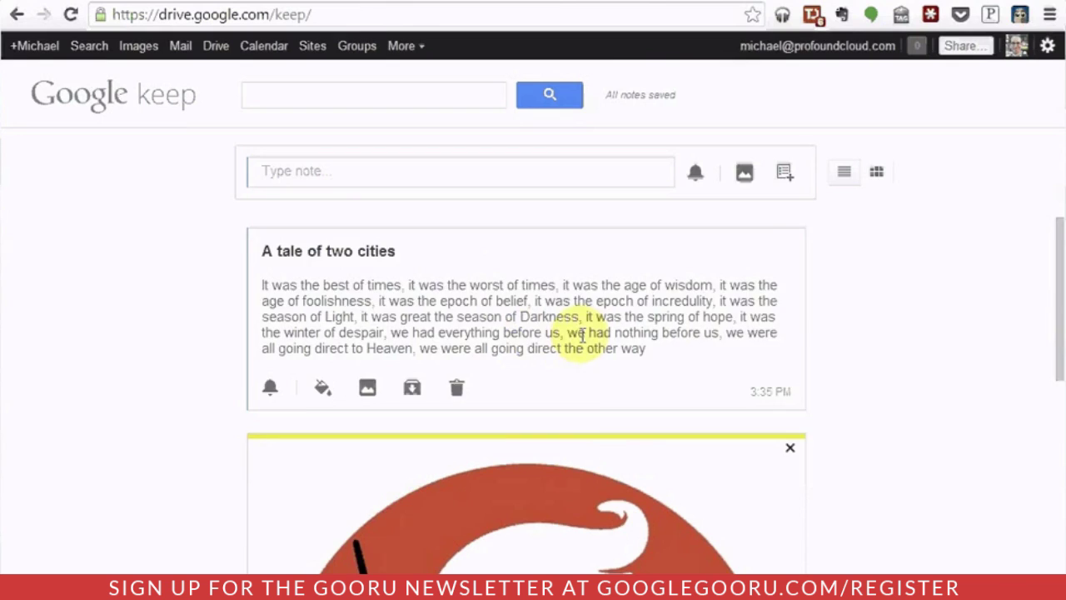
Step: Browse the existing notes, then expand an empty new-note composer at the top
scroll(582, 333, down, 2)
scroll(621, 463, down, 2)
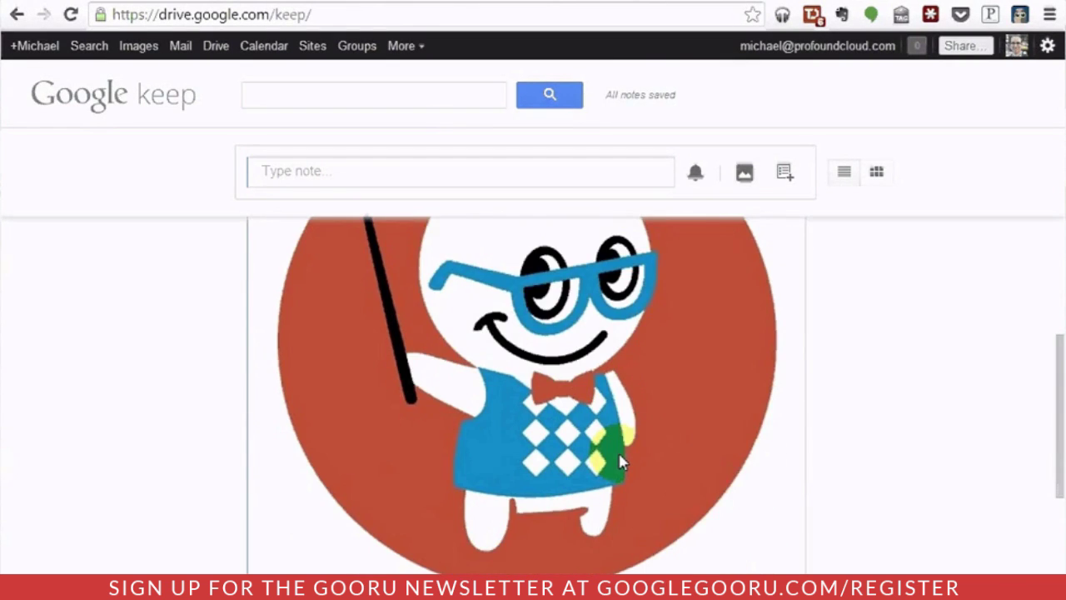
scroll(618, 463, up, 2)
scroll(596, 464, down, 6)
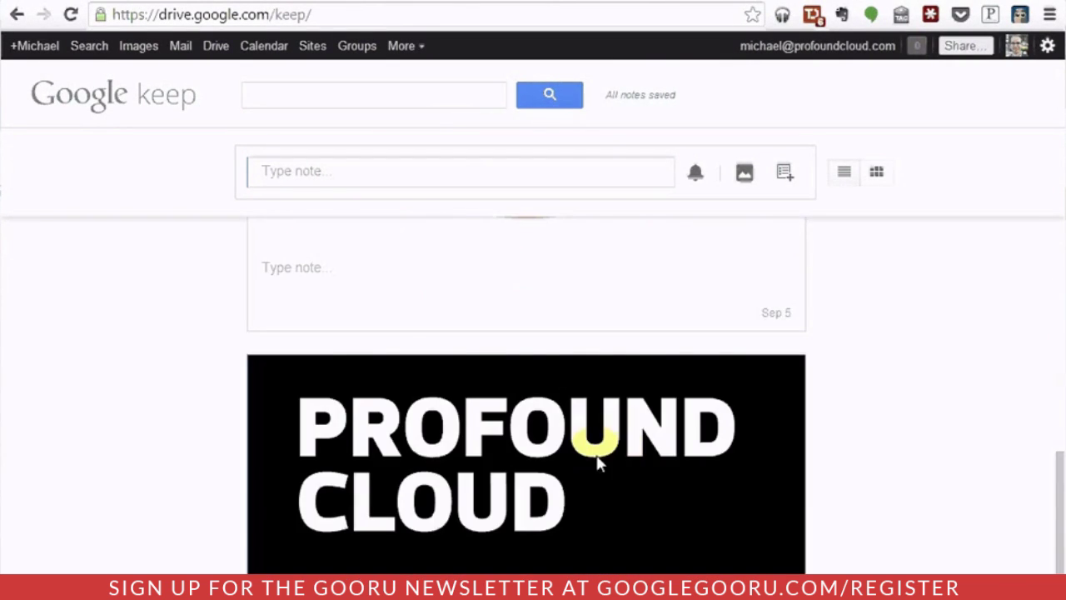
scroll(596, 464, down, 5)
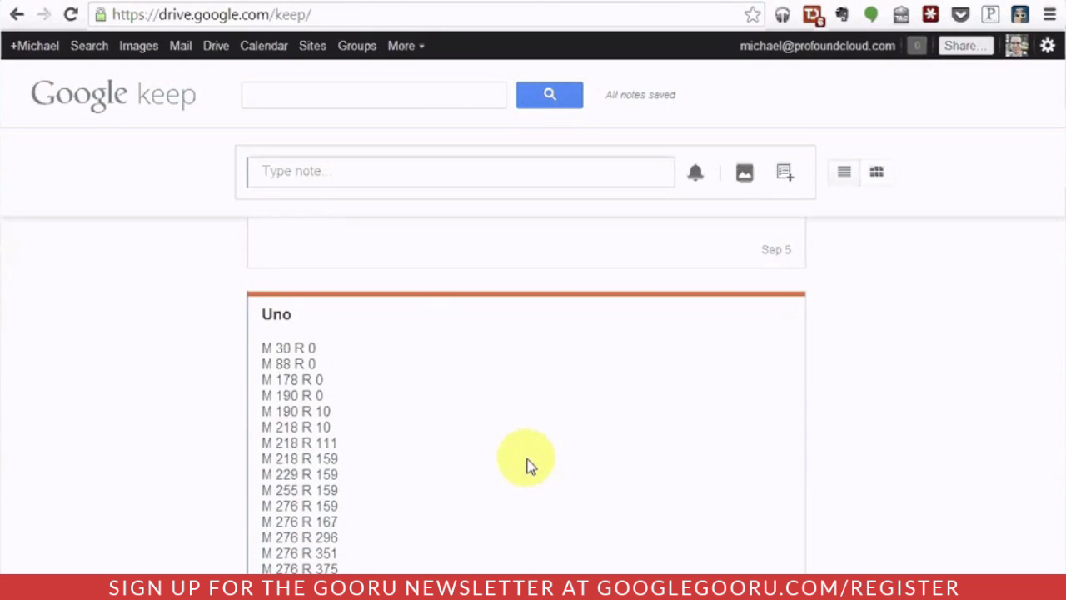
scroll(494, 480, up, 10)
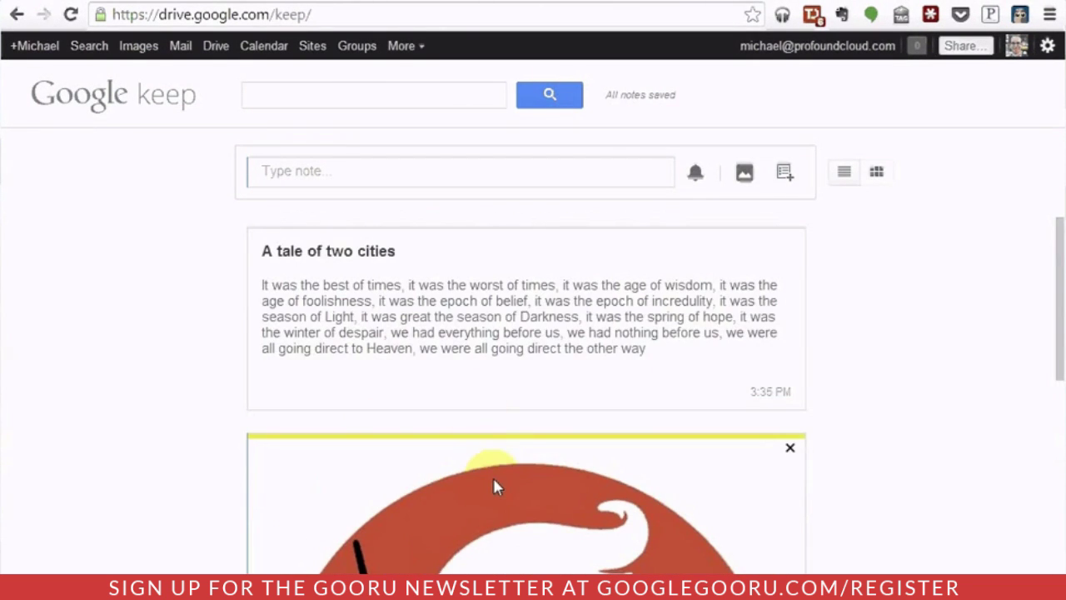
click(323, 176)
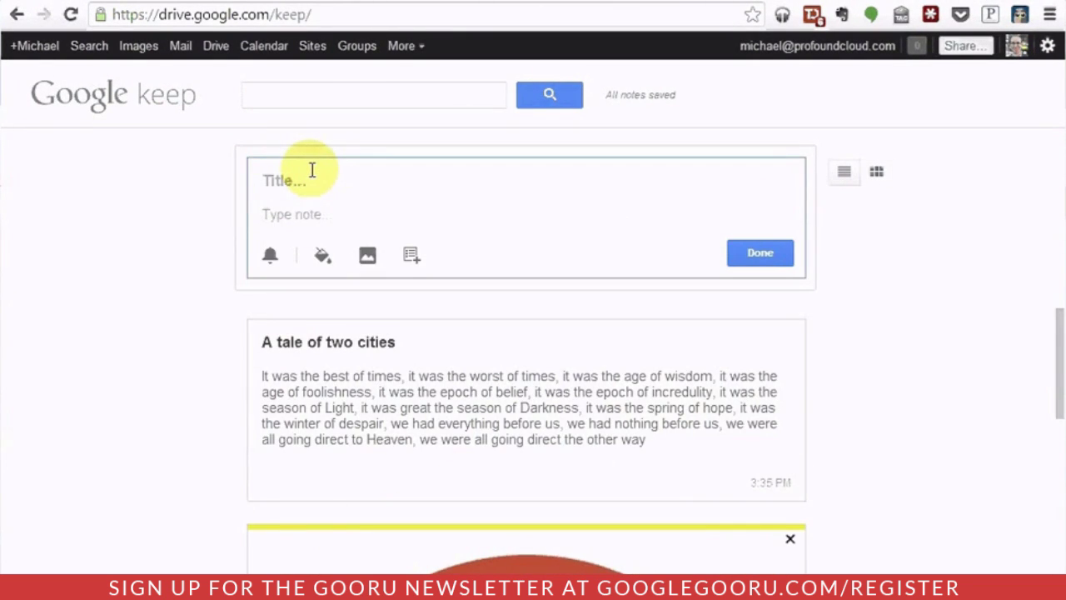
Step: Make a checklist titled 'Grocery List' with items Marshmallow Fluff, Peanut Butter and Bread
click(279, 179)
text(G)
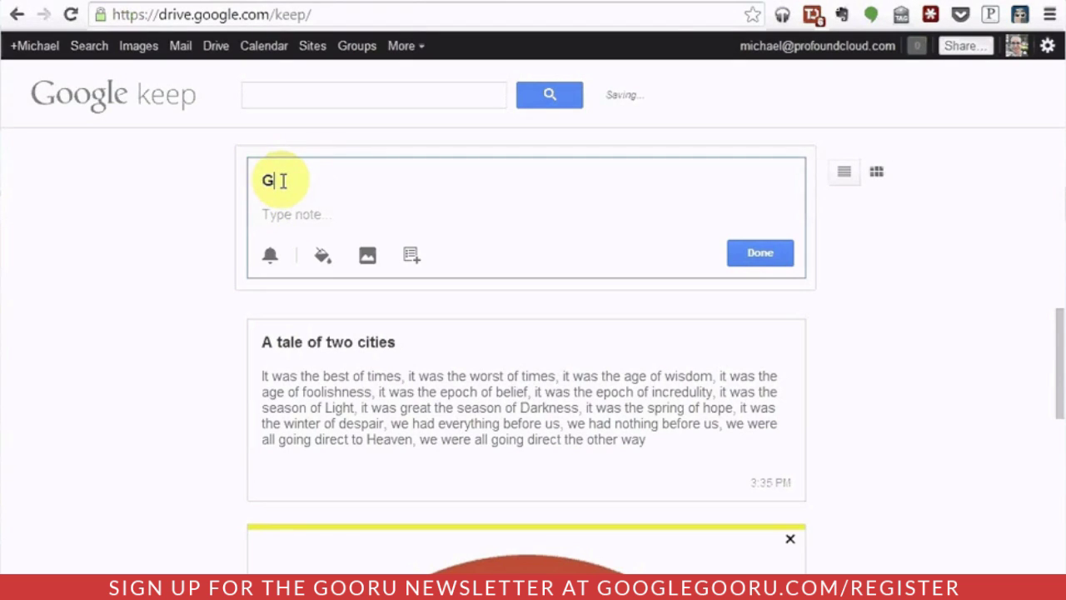
text(rocery List)
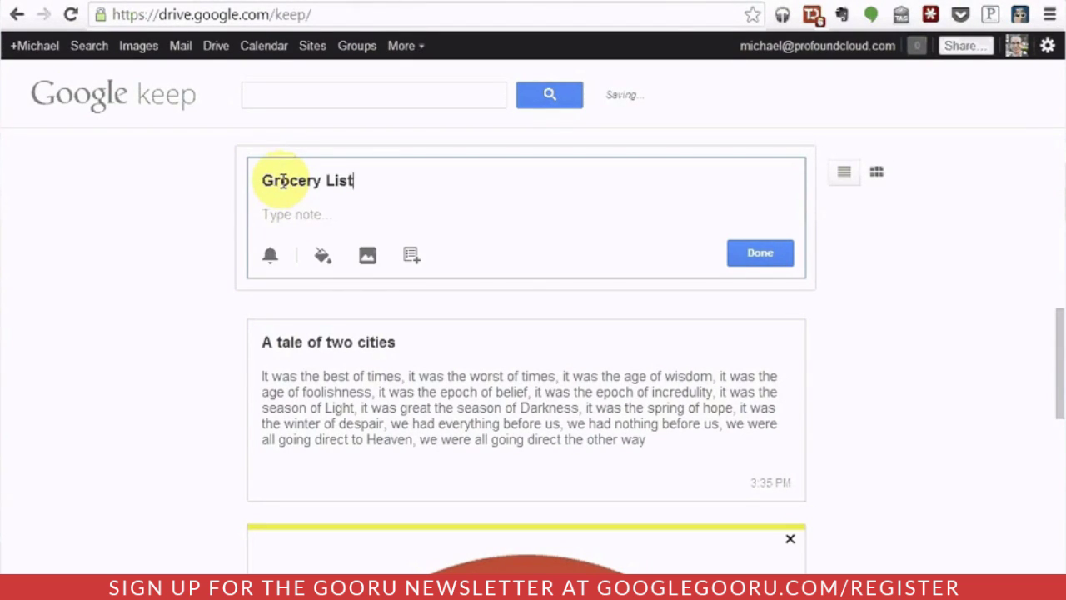
click(412, 258)
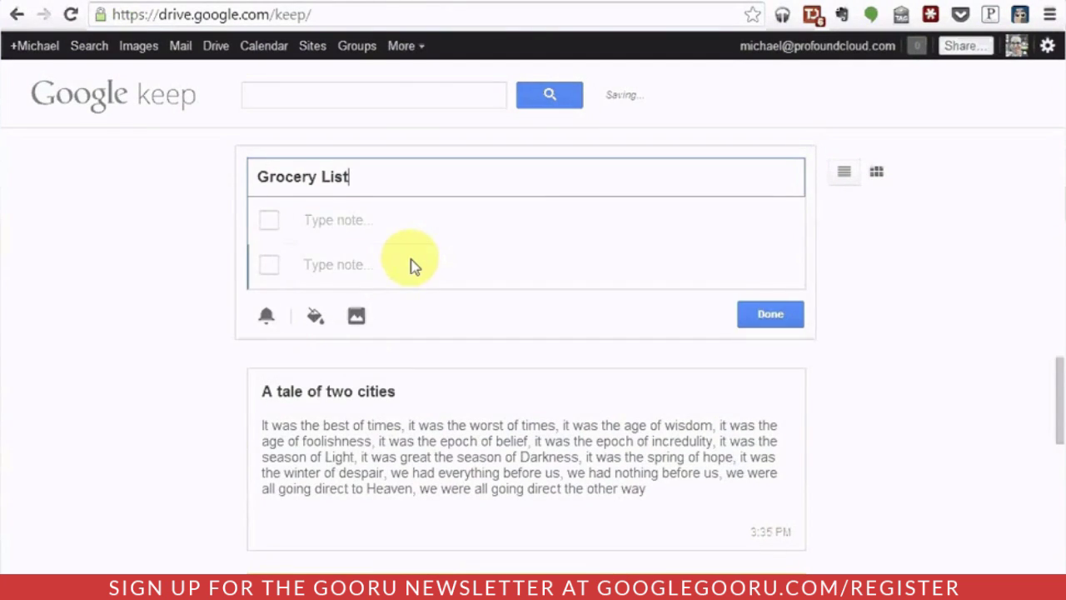
click(331, 221)
text(M)
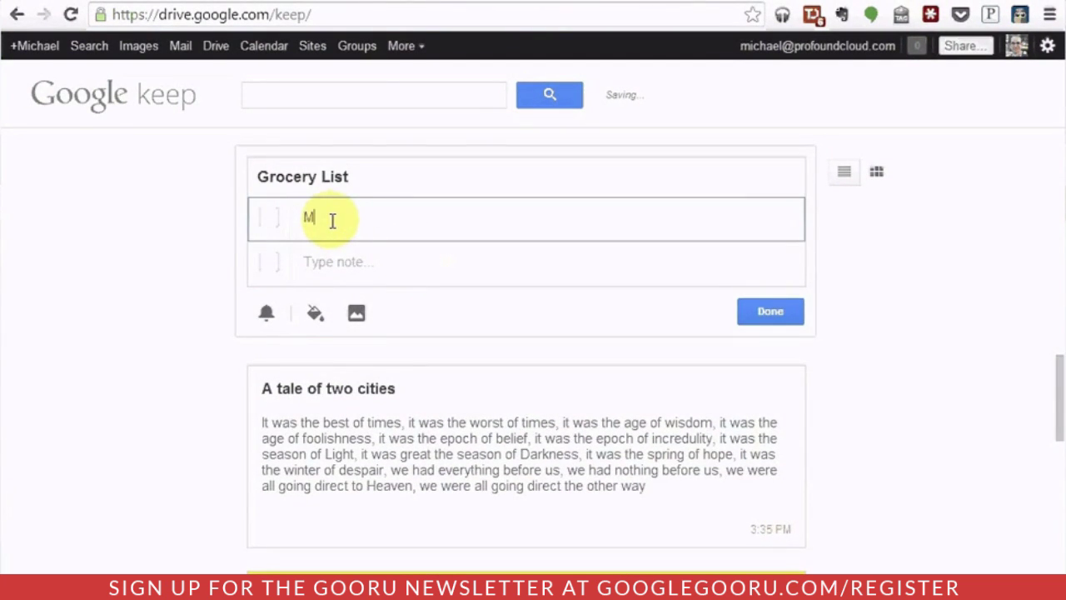
text(arshmallow)
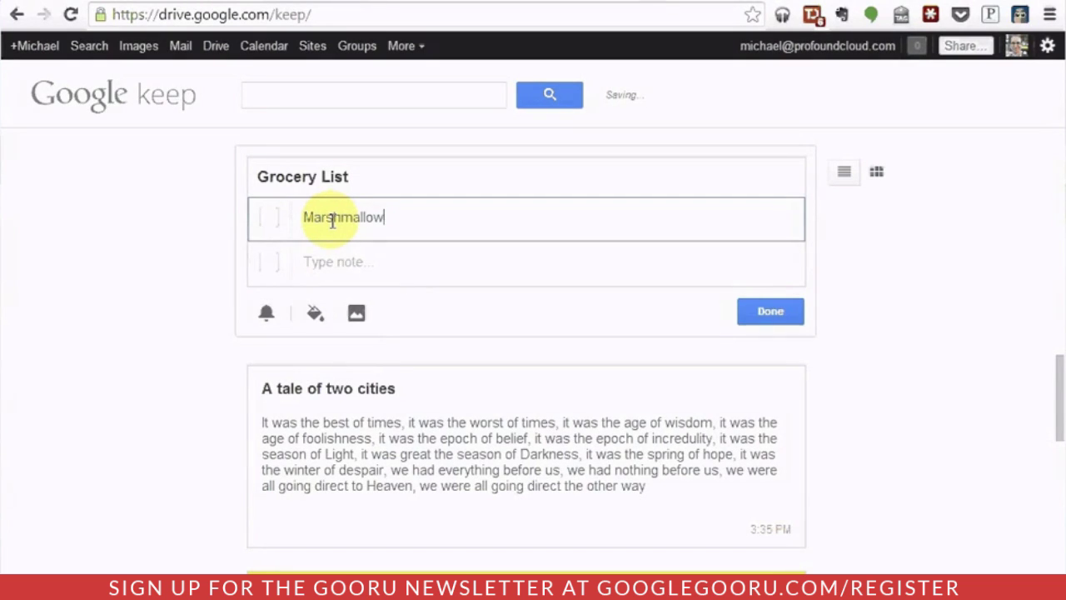
text( Fluff)
key(Return)
text(Peanut Butter)
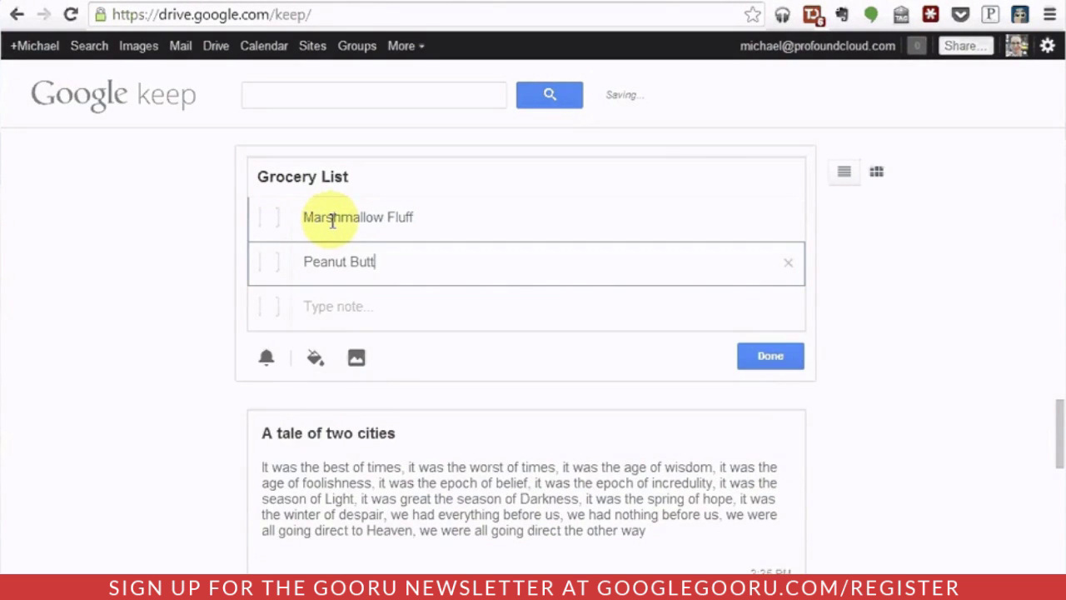
key(Return)
text(Bread)
Step: Check off Marshmallow Fluff and Peanut Butter, leaving Bread unchecked
click(332, 218)
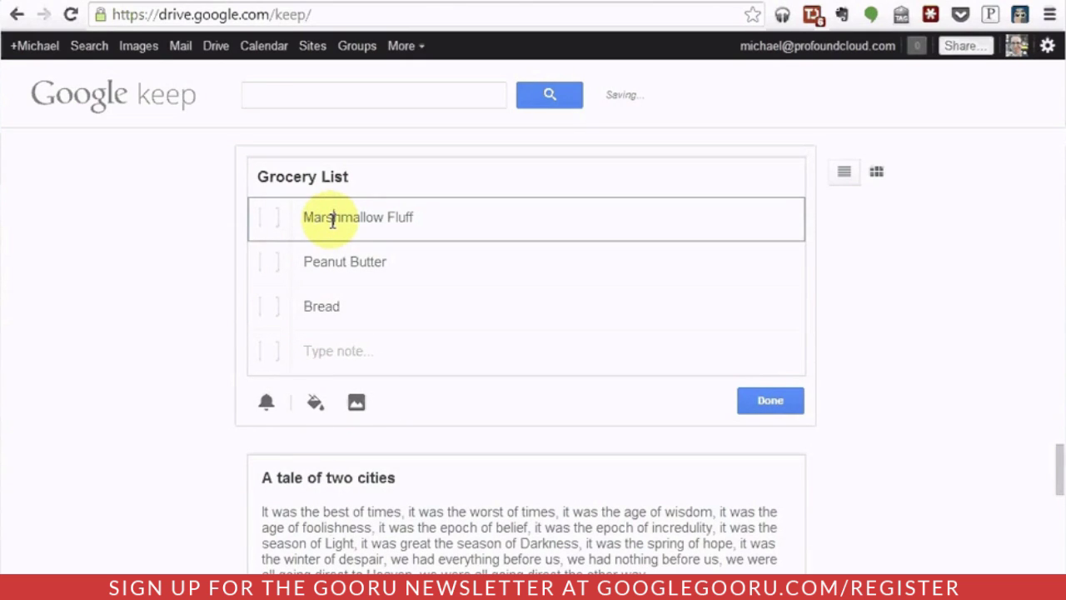
click(268, 220)
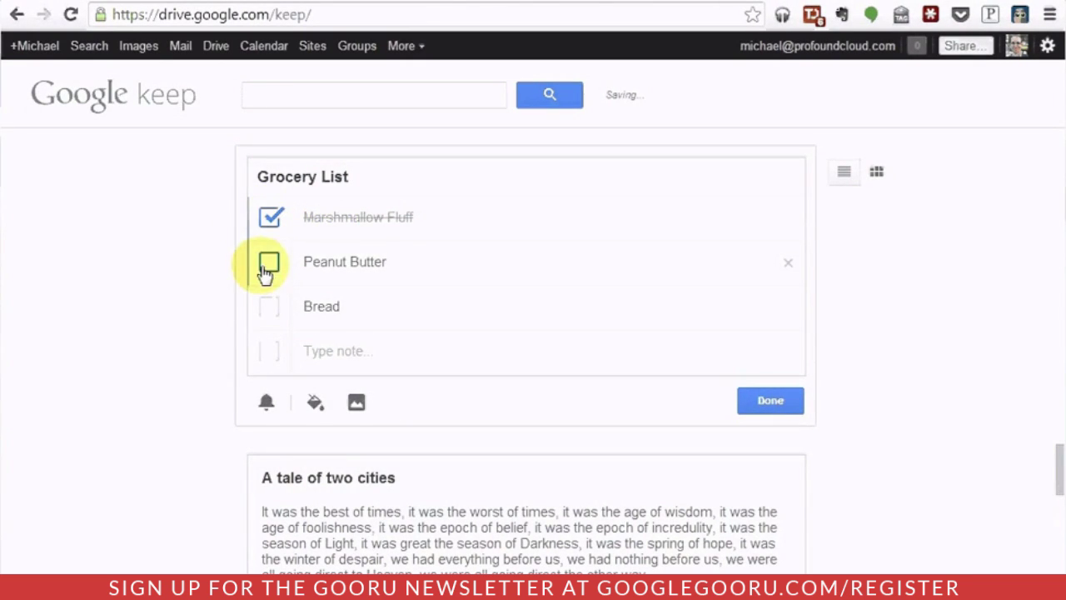
click(268, 267)
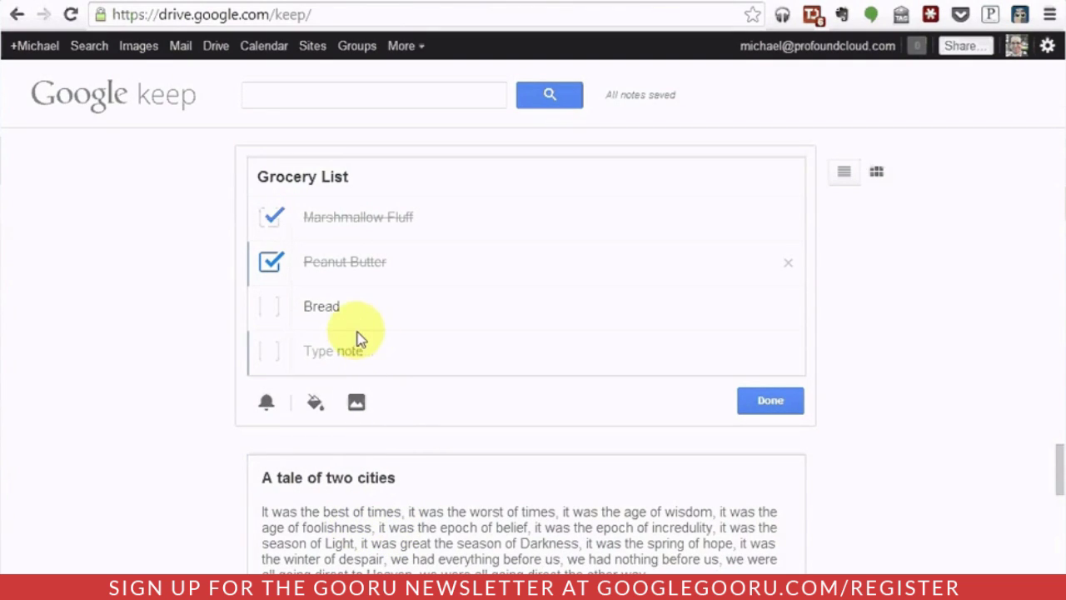
Step: Colour the Grocery List note green, after briefly trying orange, and close it
click(353, 353)
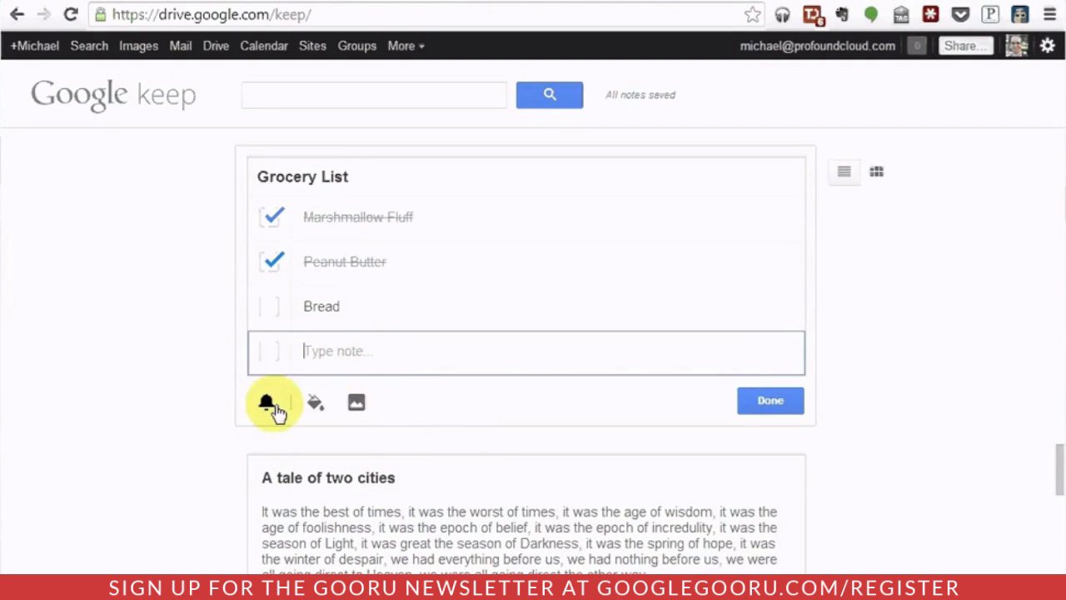
mouse_move(313, 417)
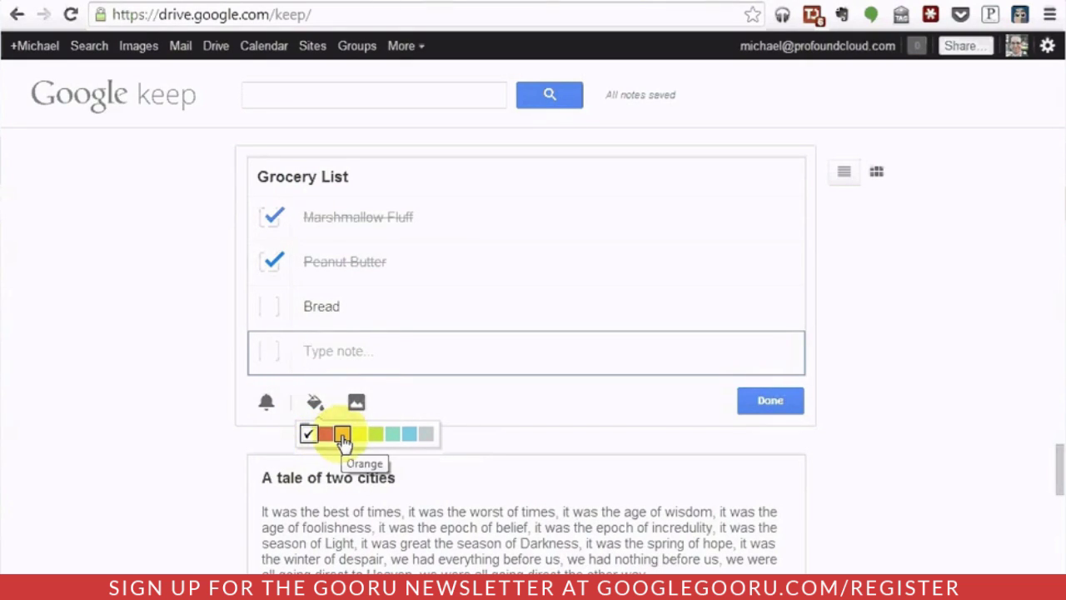
click(342, 436)
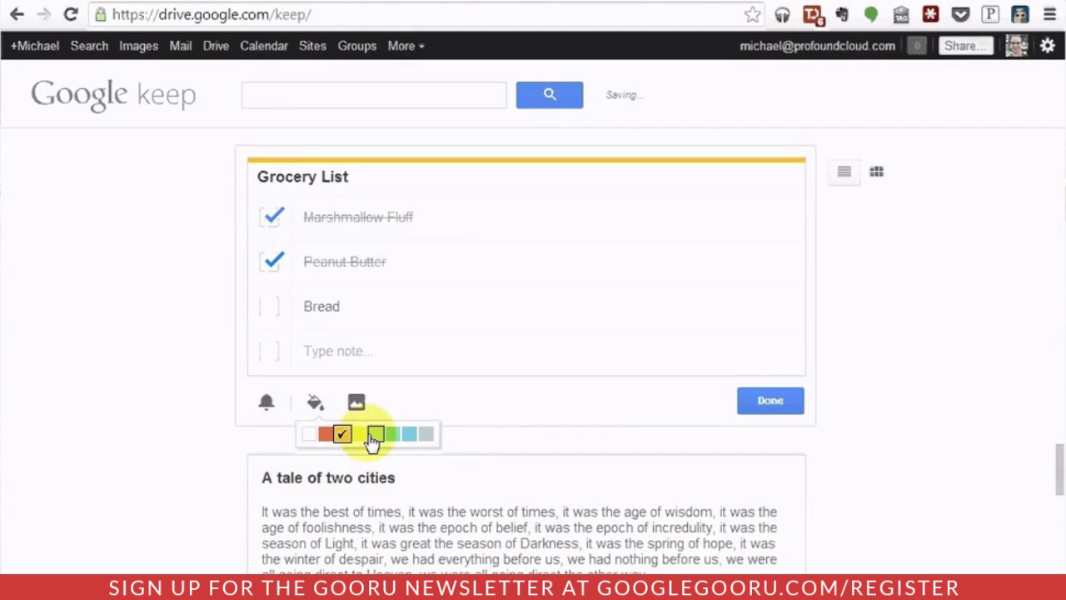
click(376, 437)
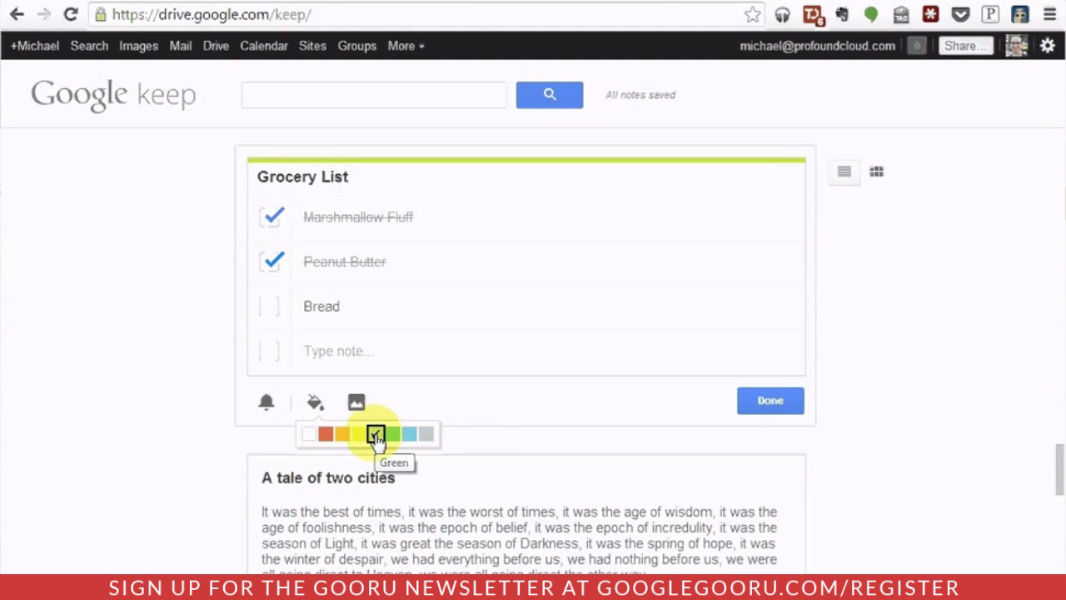
click(161, 298)
scroll(186, 361, down, 3)
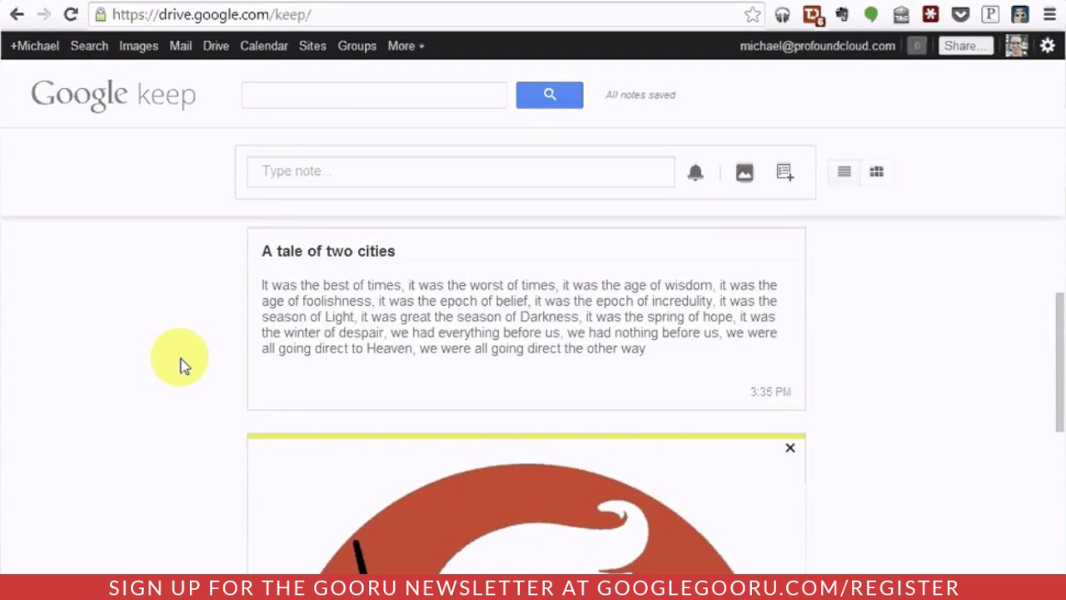
scroll(184, 366, down, 6)
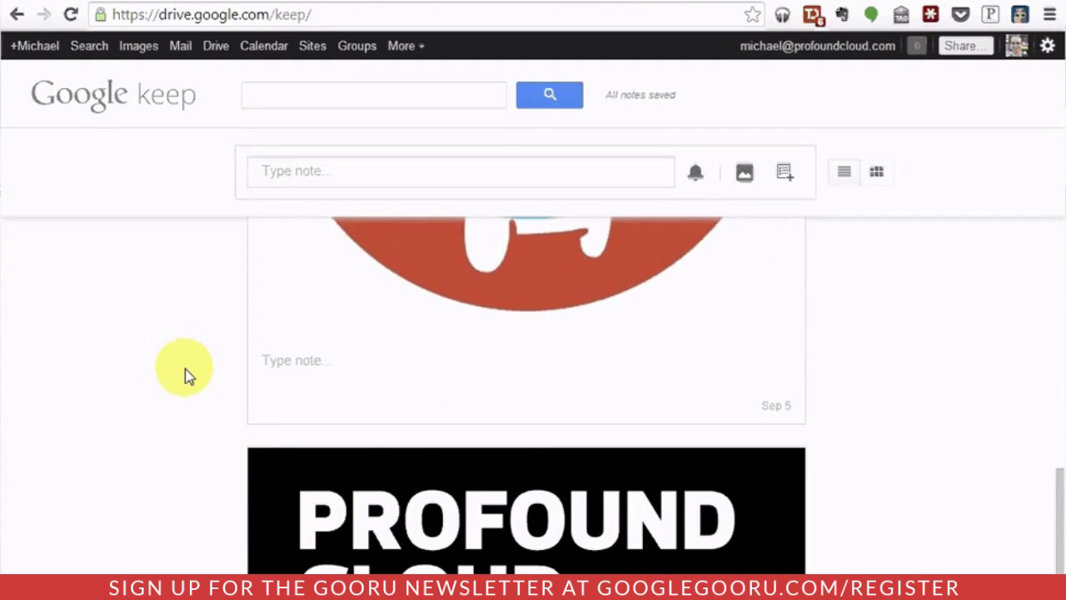
scroll(185, 373, up, 8)
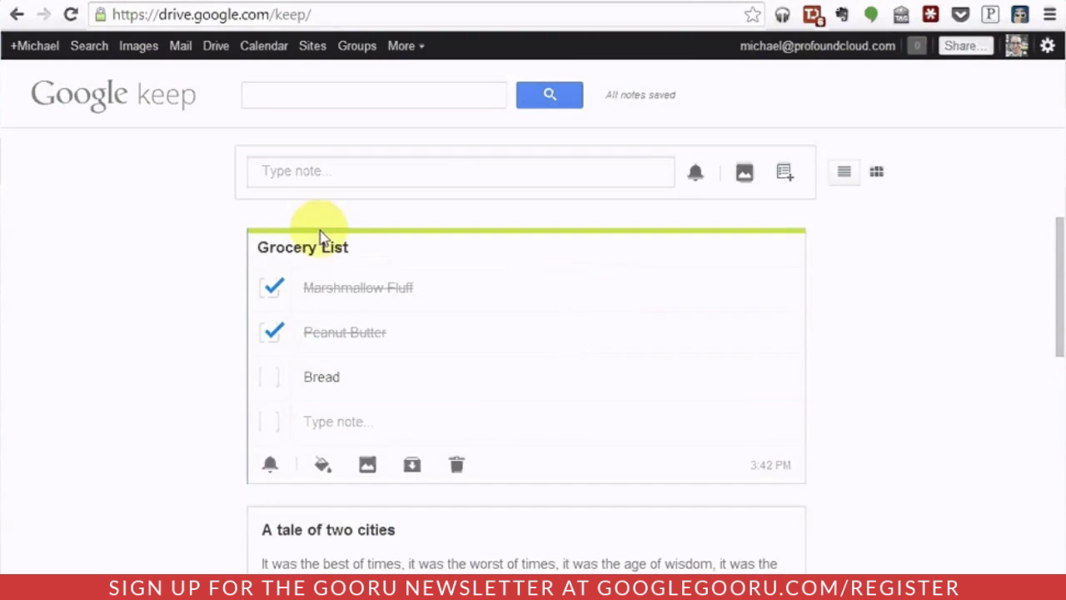
scroll(315, 375, down, 2)
click(305, 528)
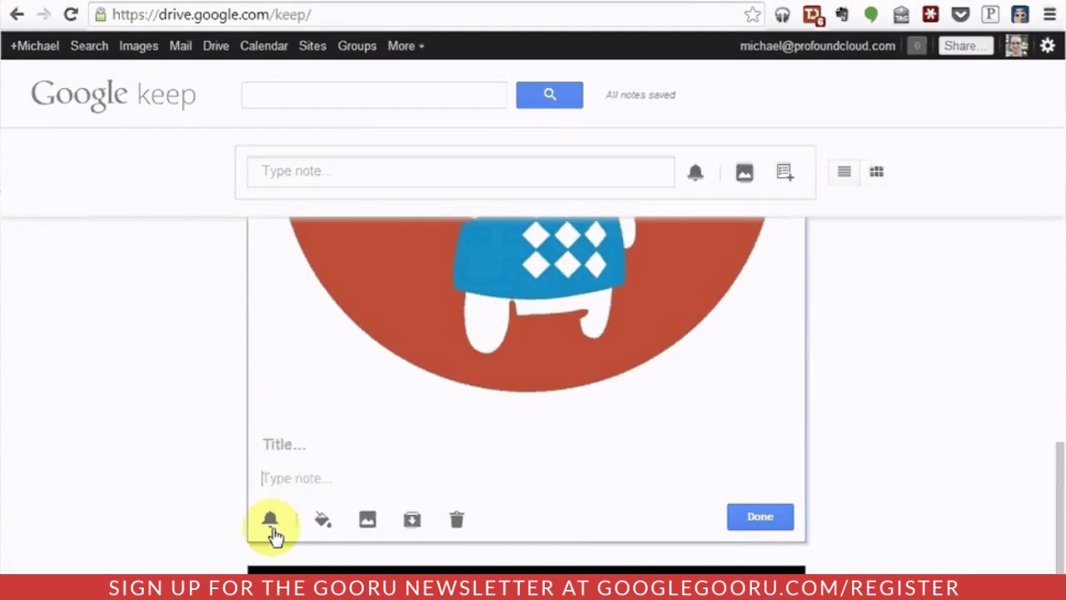
click(219, 519)
scroll(220, 523, up, 2)
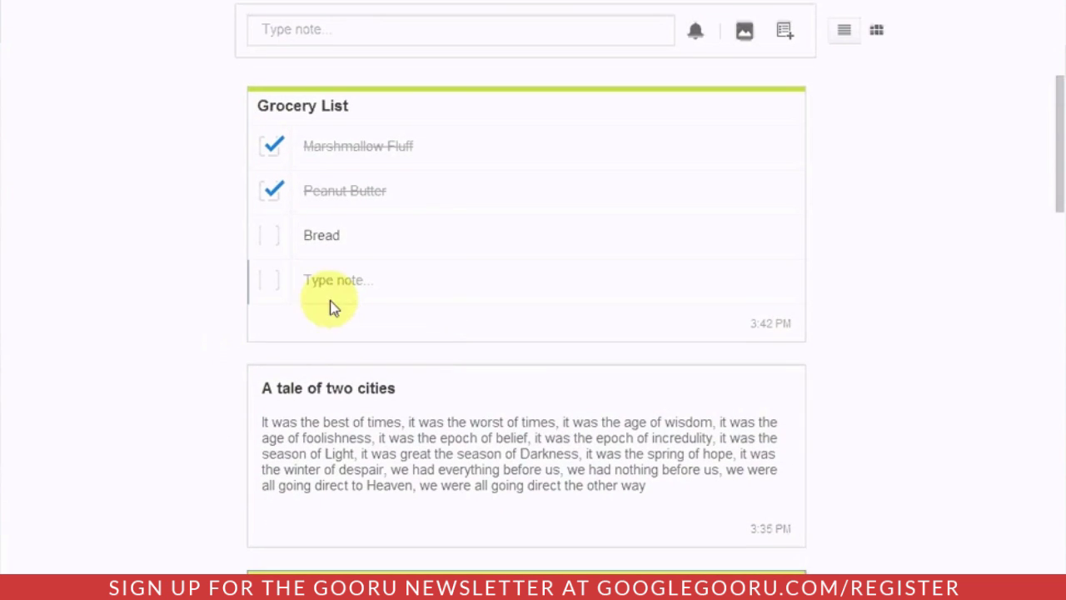
Step: Add a location reminder for Whole Foods Cafe, 4 Union Square East, New York
click(331, 287)
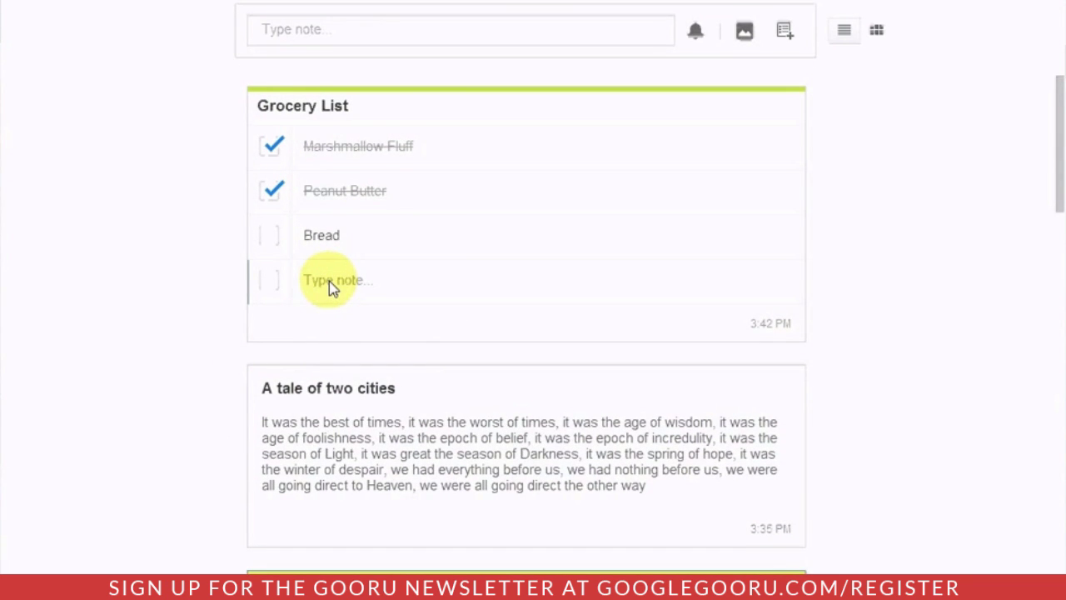
mouse_move(276, 326)
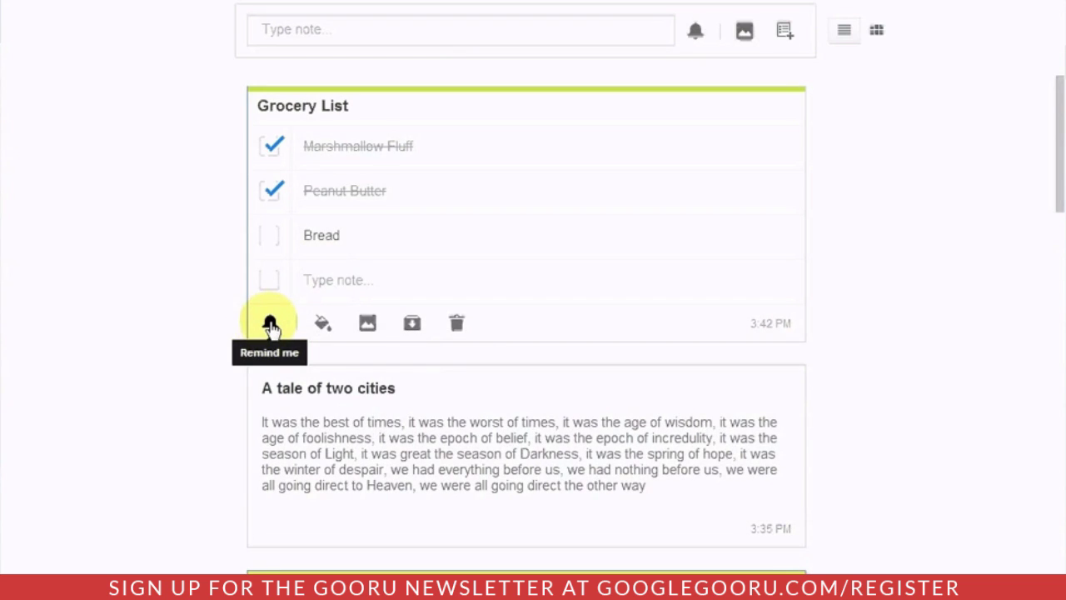
click(271, 324)
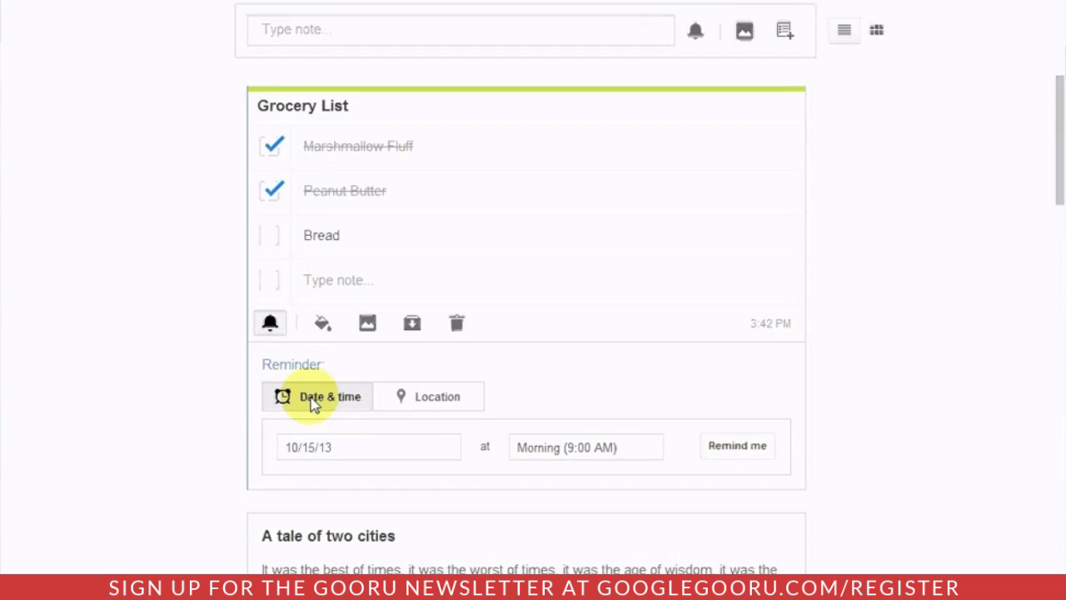
click(405, 397)
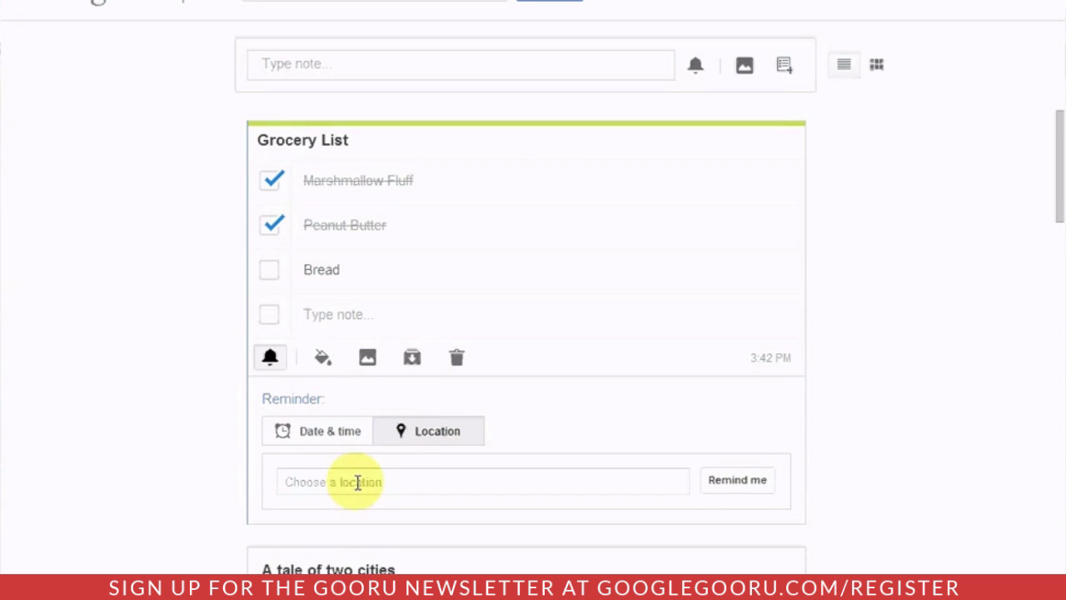
click(358, 483)
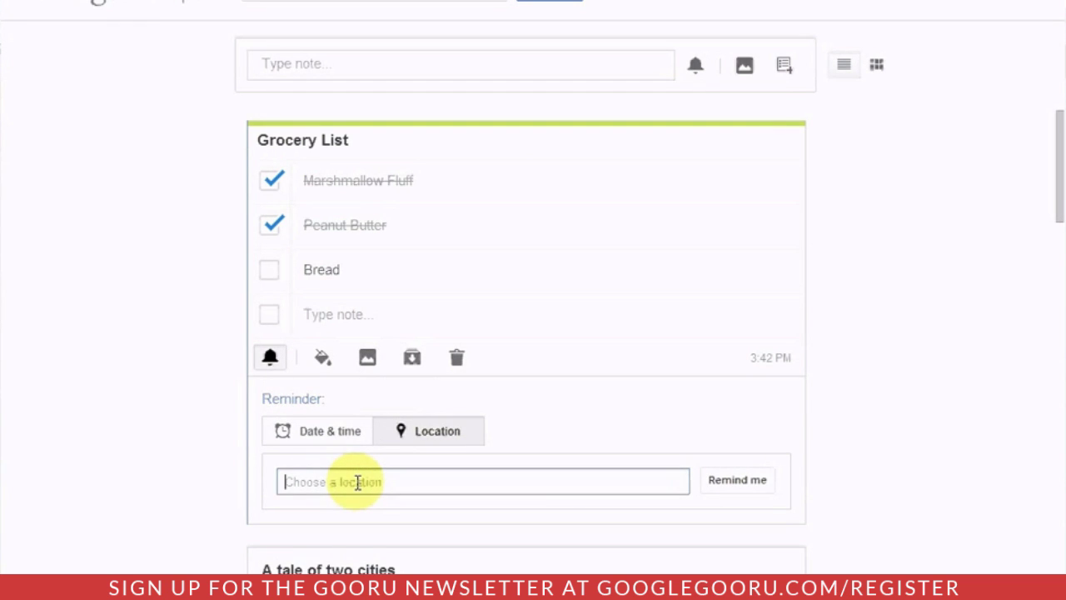
text(Whole Foods)
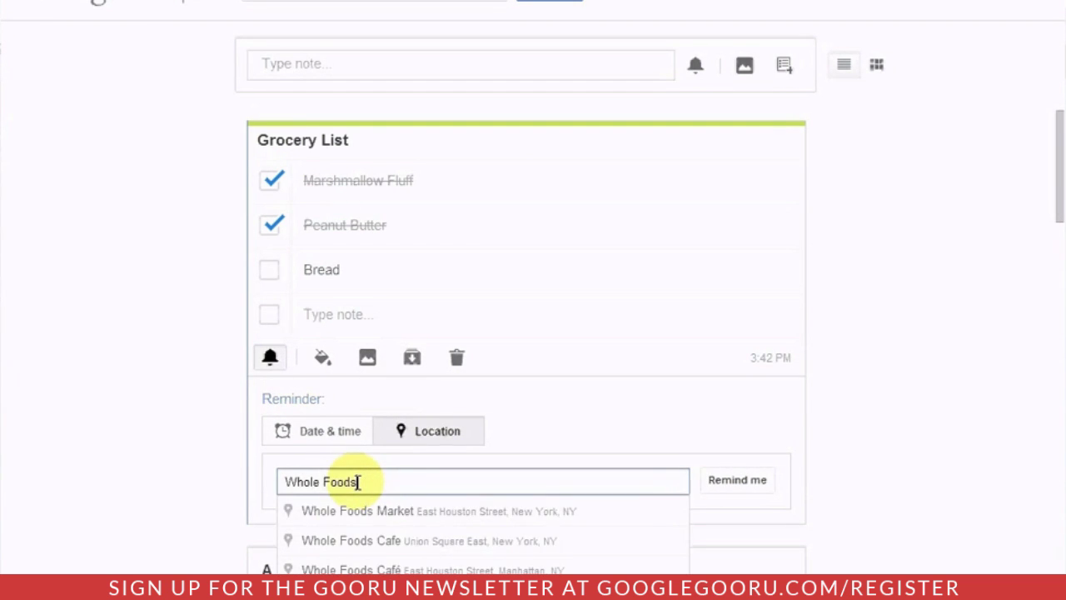
click(360, 540)
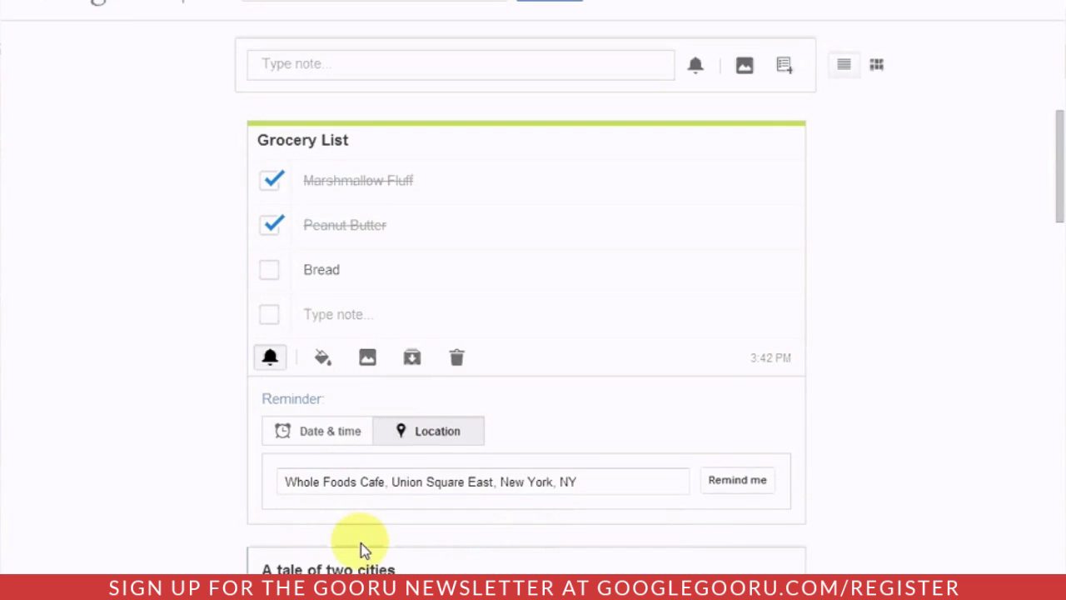
click(738, 481)
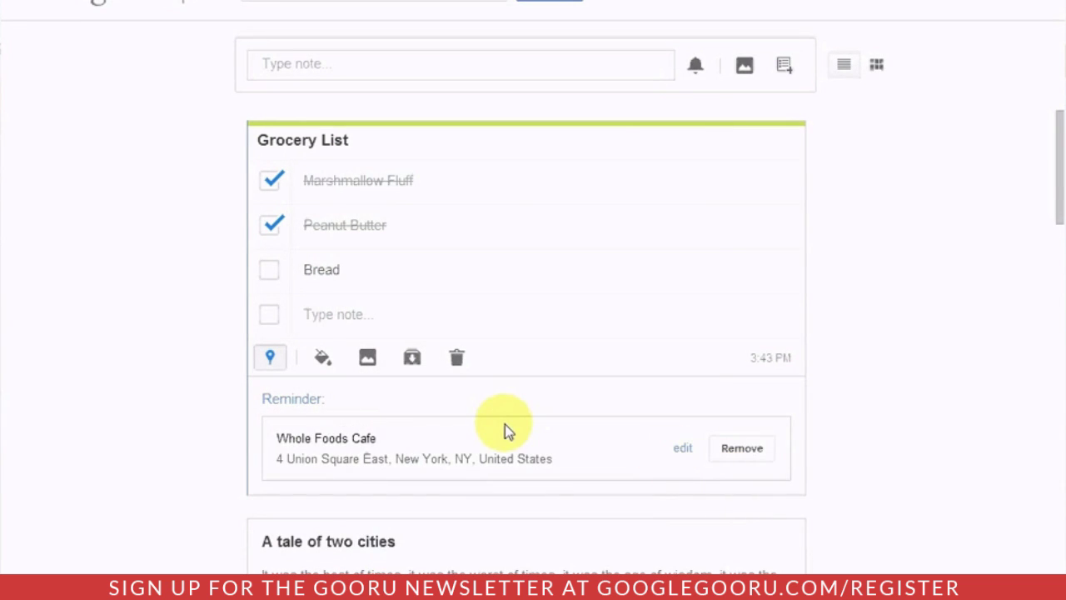